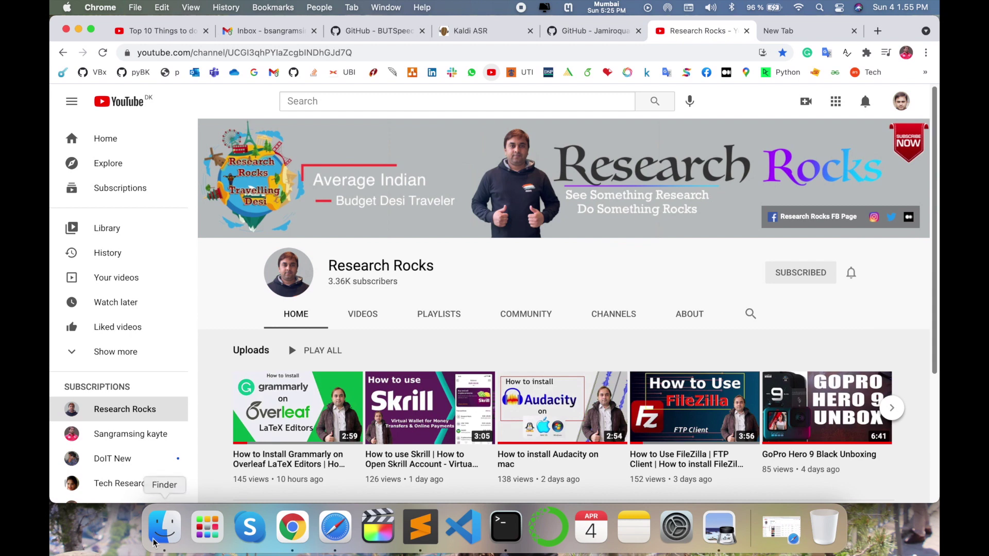
- Bring List of Publications.pdf forward in Preview and select its title text
left_click(157, 541)
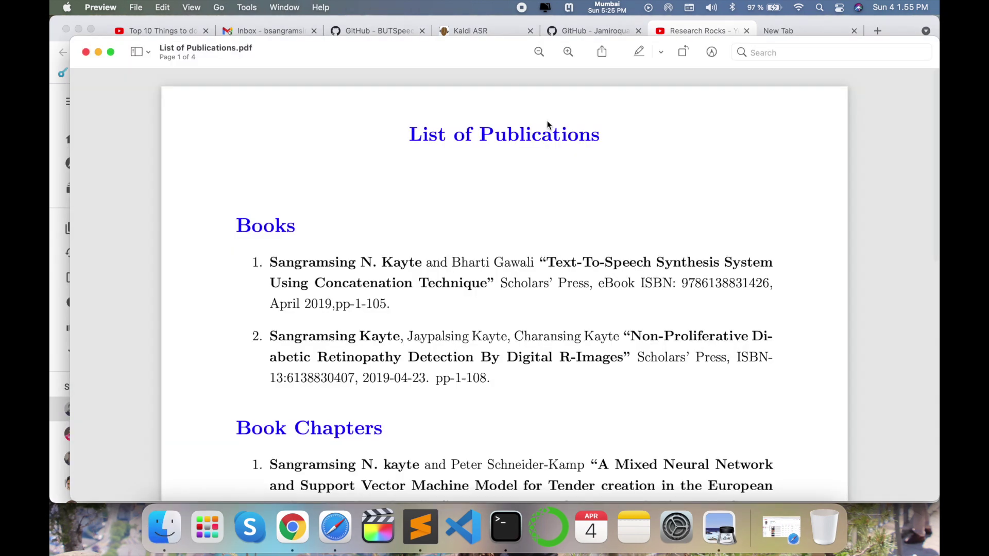
left_click_drag(184, 52, 159, 33)
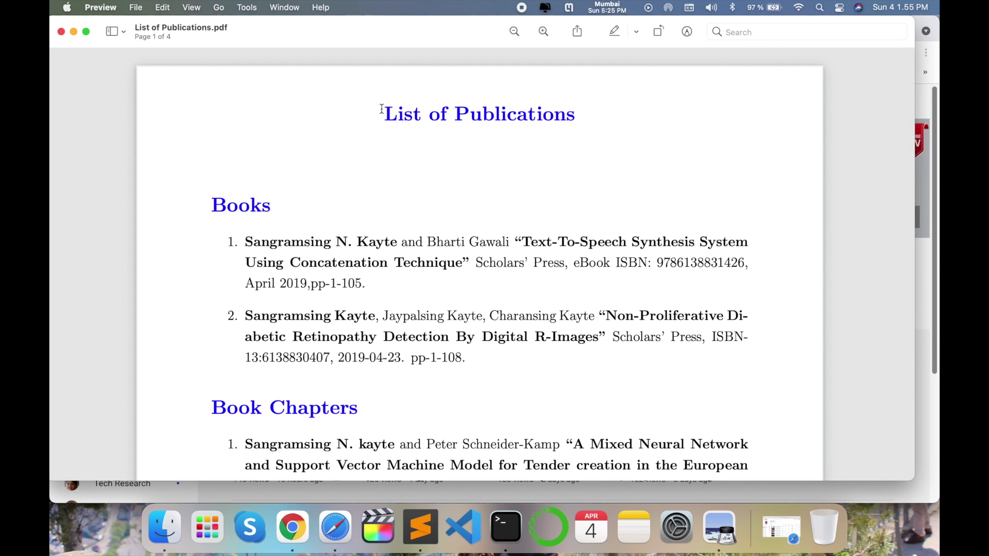
left_click_drag(382, 109, 591, 123)
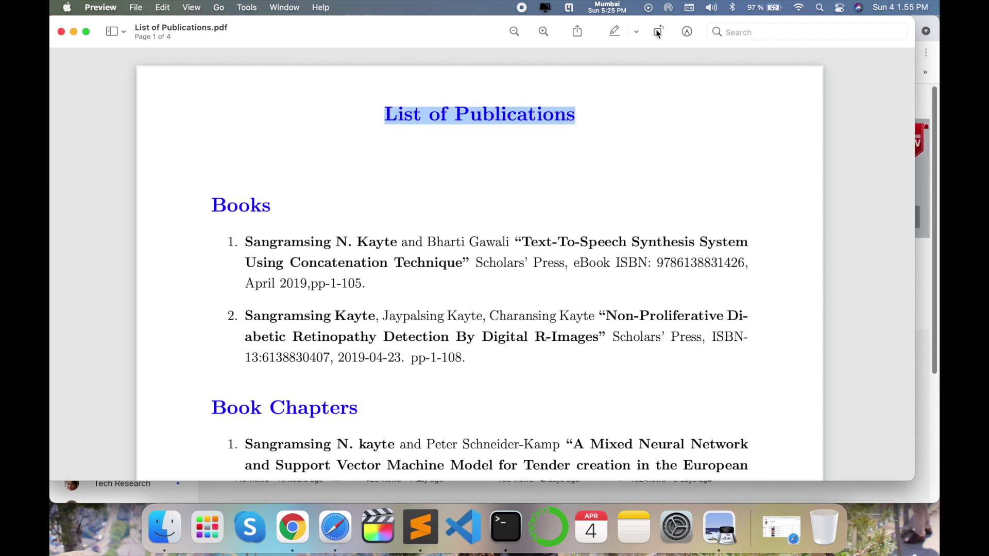
left_click(687, 31)
- Insert a text box and move it over the page title
left_click(223, 56)
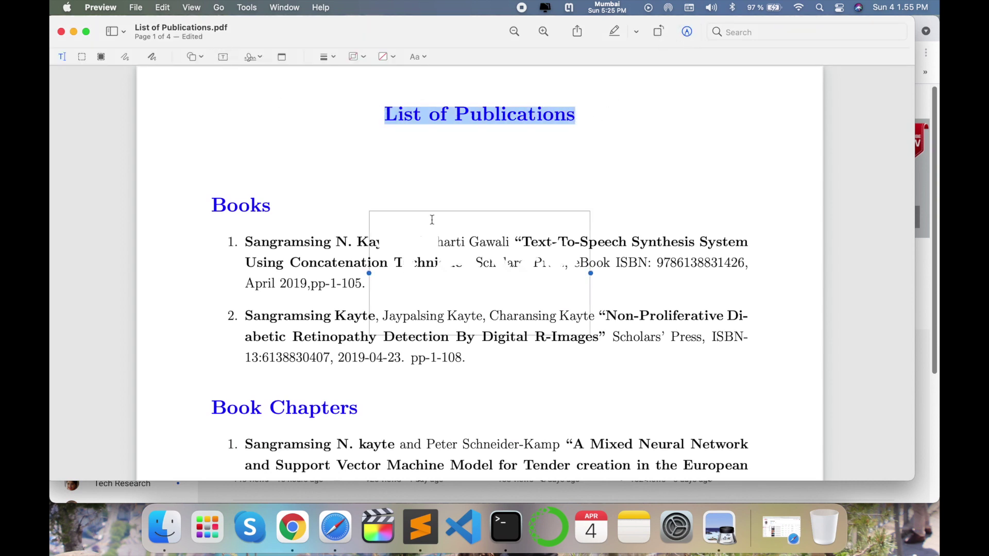
left_click_drag(448, 265, 371, 160)
double_click(371, 160)
- Set the text box's lettering colour to black
left_click(419, 57)
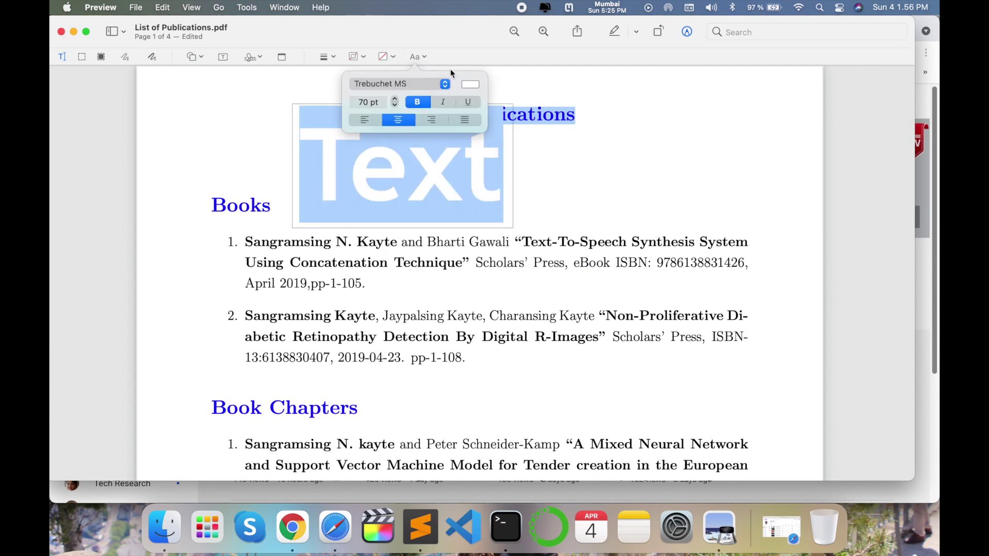
left_click(476, 84)
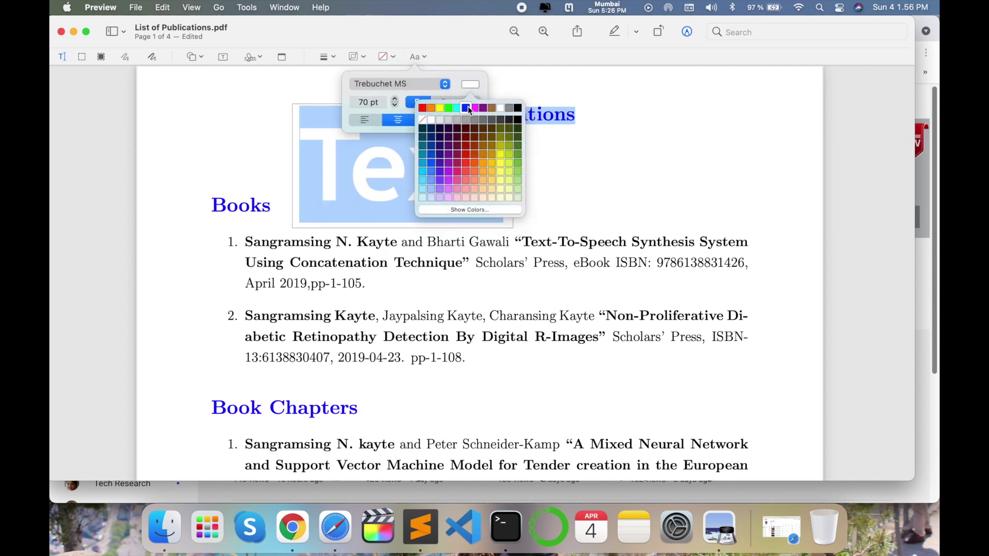
left_click(467, 107)
left_click(470, 85)
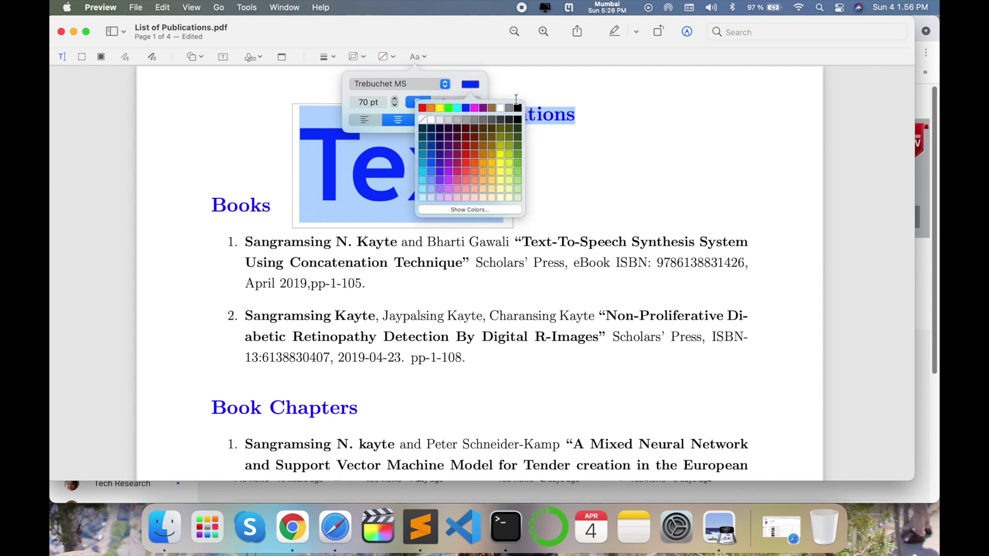
left_click(521, 110)
left_click(521, 110)
double_click(418, 160)
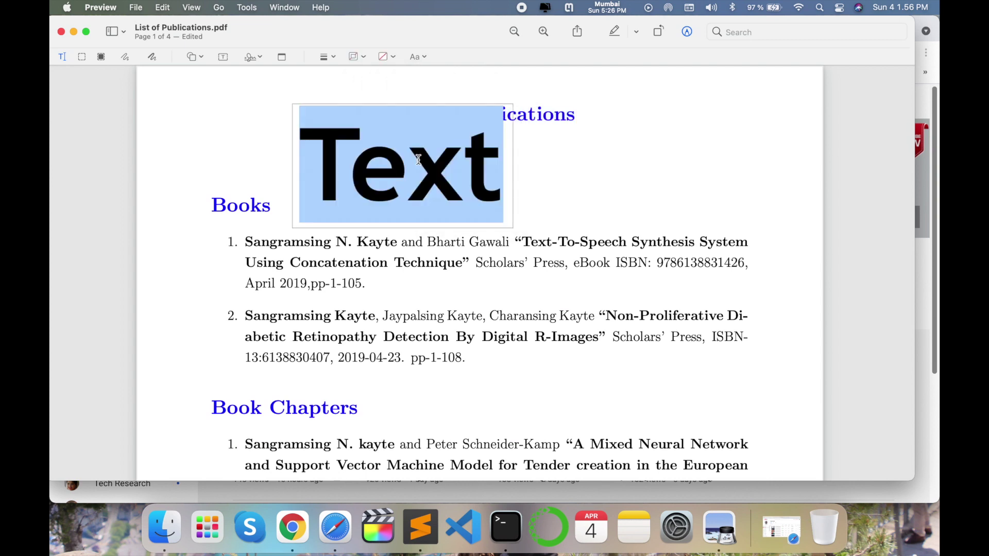
left_click(533, 175)
- Move the text box lower and change its text to 'Publications'
left_click_drag(395, 156, 495, 178)
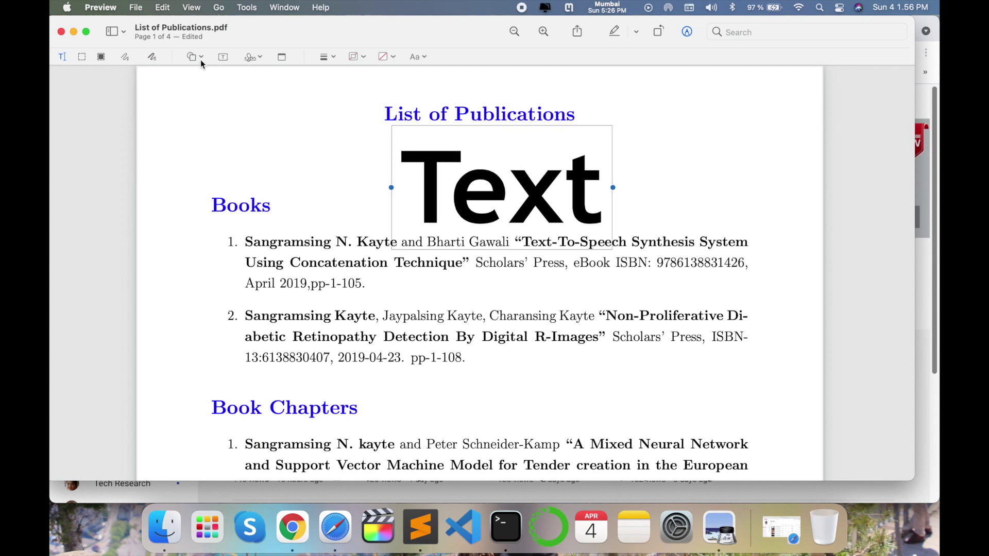
left_click_drag(459, 150, 387, 213)
double_click(401, 254)
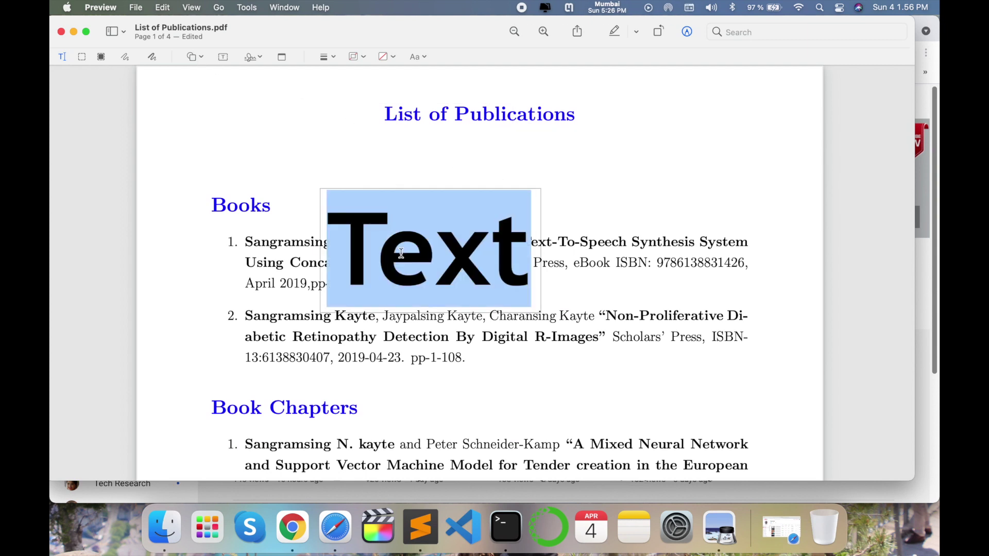
type("Publications")
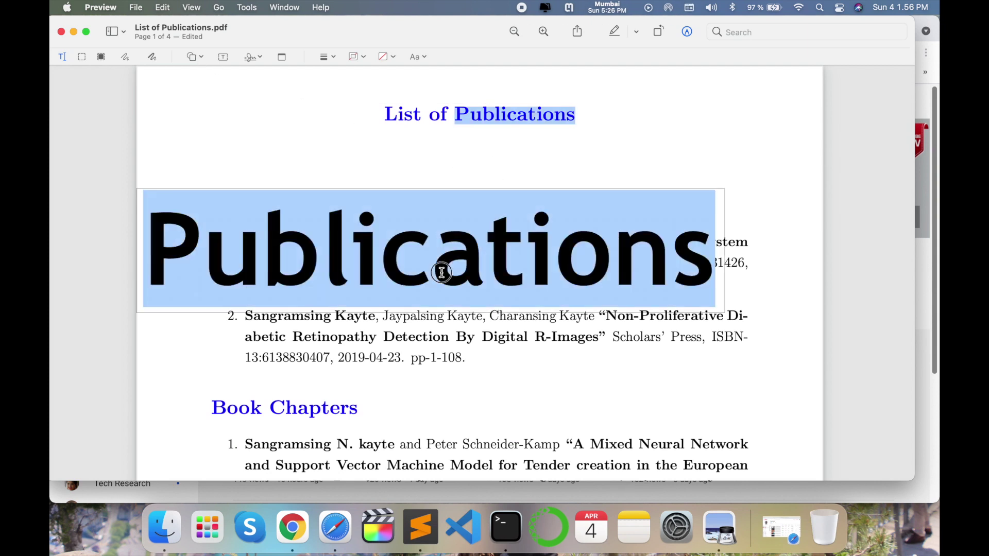
left_click(456, 185)
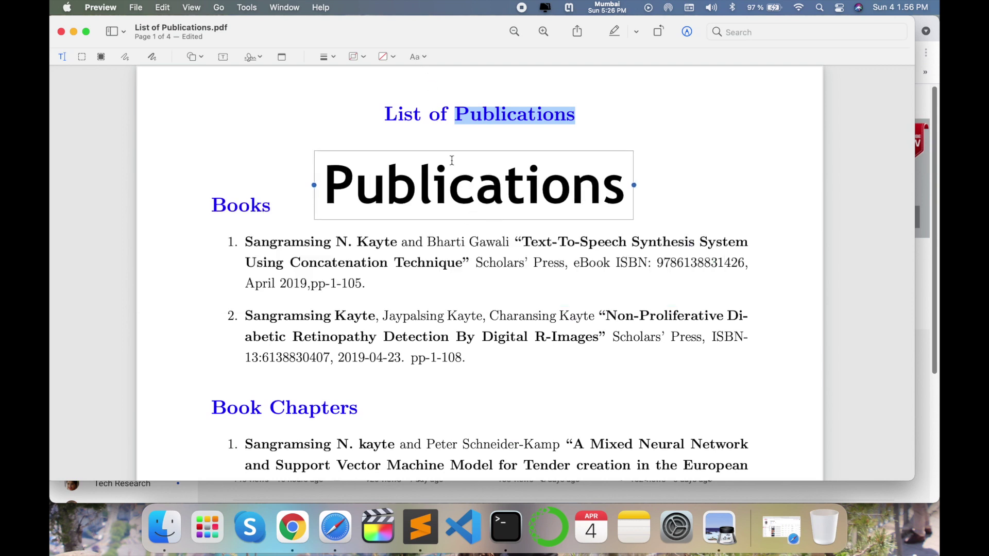
- Hide the original heading under a white rectangle and move the Publications box onto it
left_click(194, 57)
left_click(188, 94)
left_click_drag(495, 397, 476, 122)
left_click(393, 61)
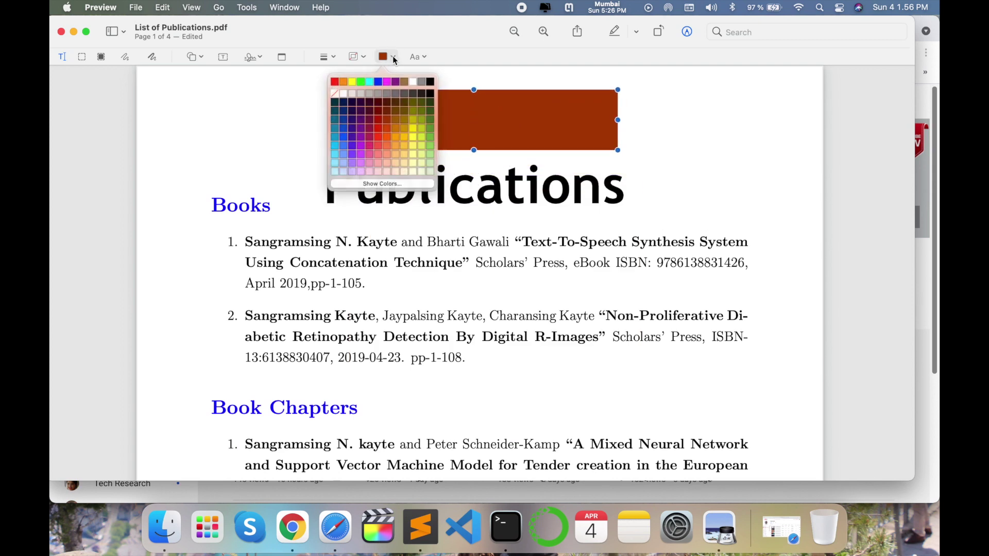
left_click(416, 86)
left_click(640, 164)
left_click(425, 183)
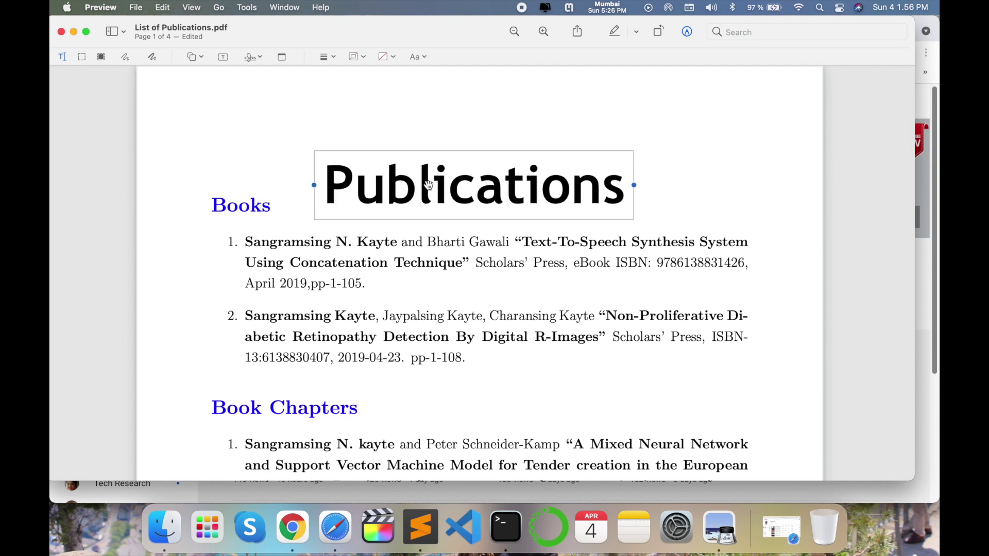
left_click_drag(429, 184, 424, 115)
- Shrink the title's font and edit it to read 'My Publications list'
double_click(424, 115)
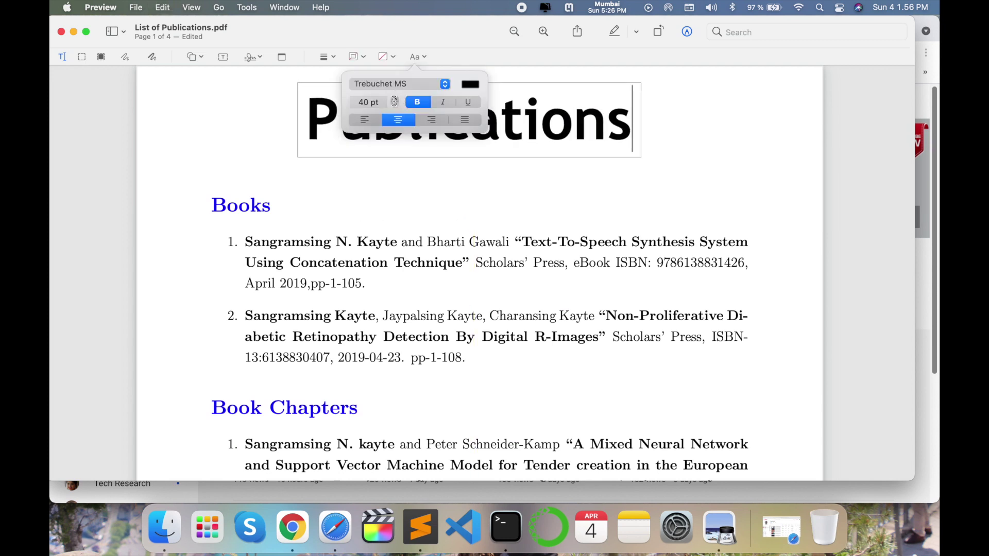
left_click(395, 97)
left_click(395, 97)
left_click(394, 97)
left_click(394, 105)
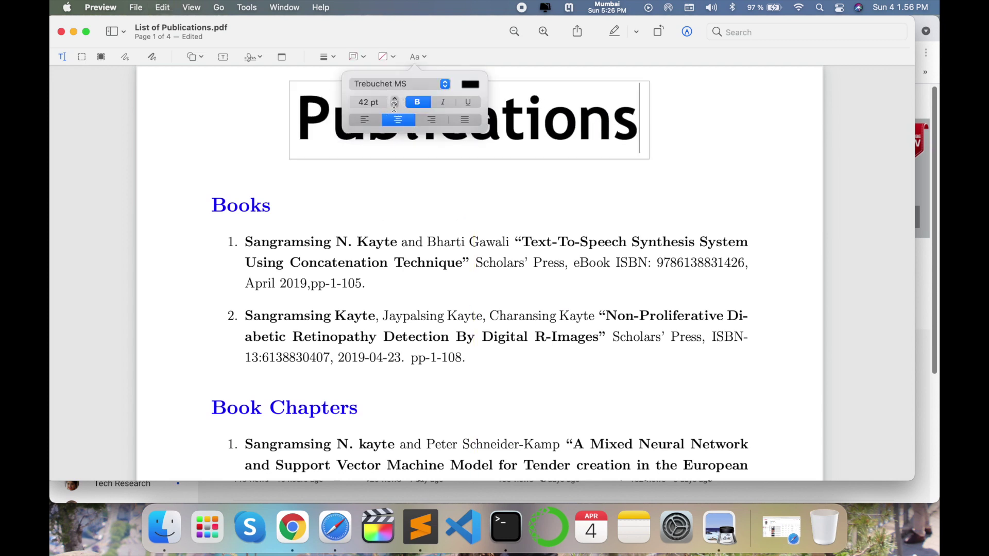
left_click(394, 105)
left_click(315, 119)
type("my")
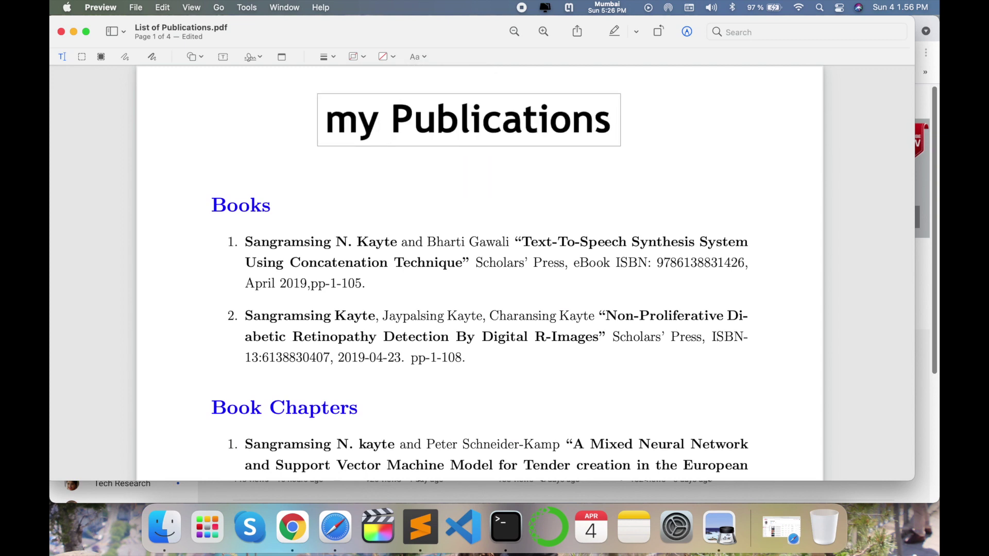
left_click(612, 120)
type("list")
left_click(532, 174)
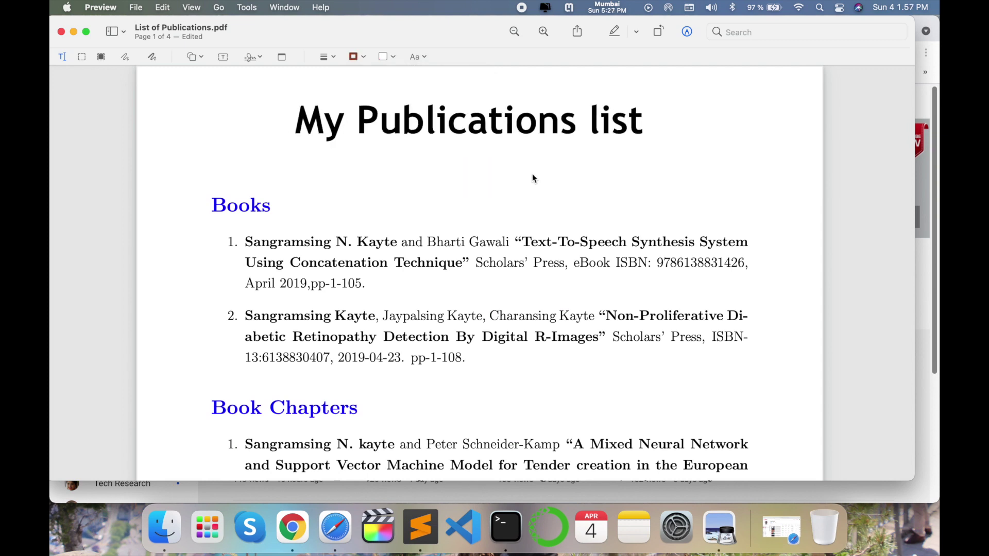
- Check the title's font settings, then begin redacting text on the page
double_click(503, 101)
left_click(418, 57)
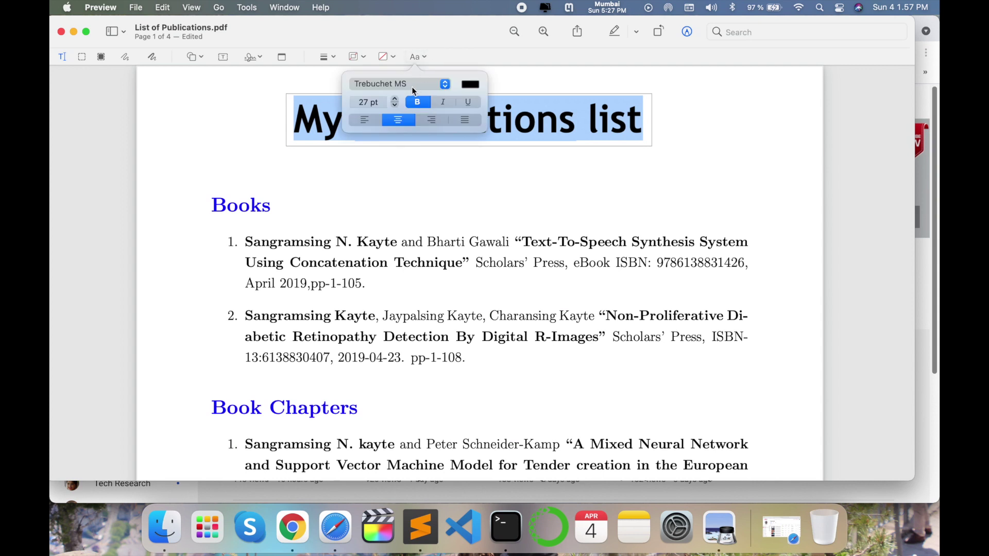
left_click(101, 57)
mouse_move(368, 284)
left_mouse_down()
mouse_move(342, 283)
mouse_move(236, 227)
mouse_move(358, 301)
left_mouse_up()
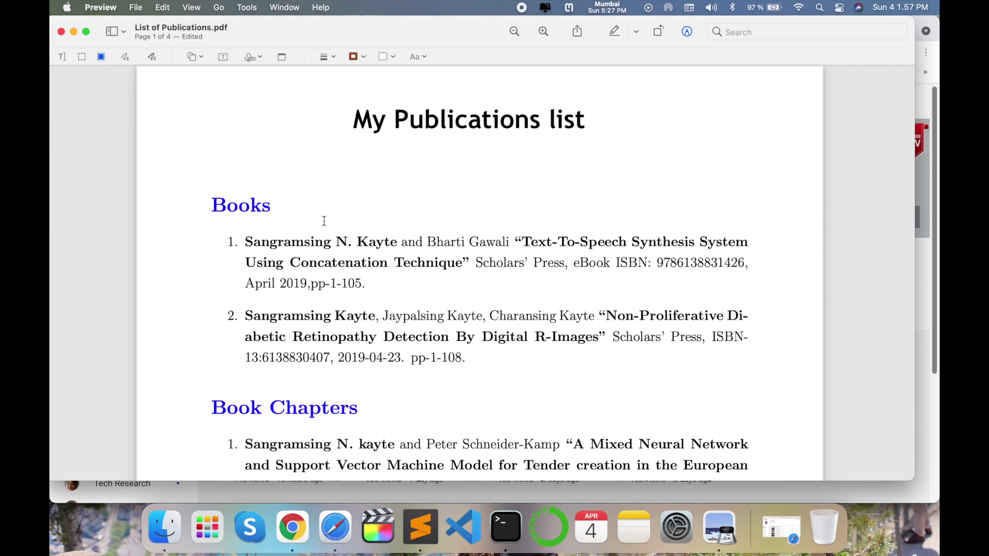
- Black out the first book entry and the co-author name in the first chapter
left_click_drag(379, 285, 239, 243)
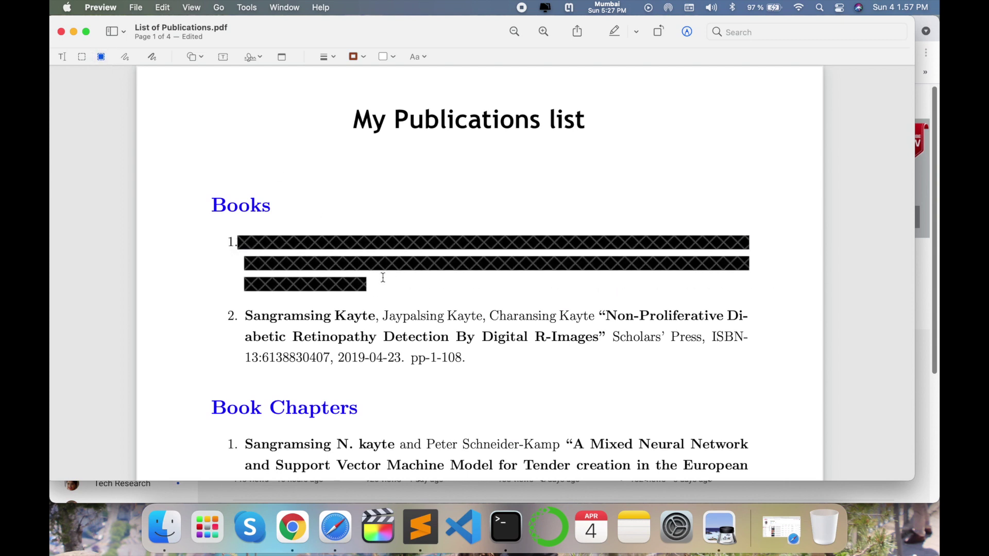
scroll(330, 196, "down", 3)
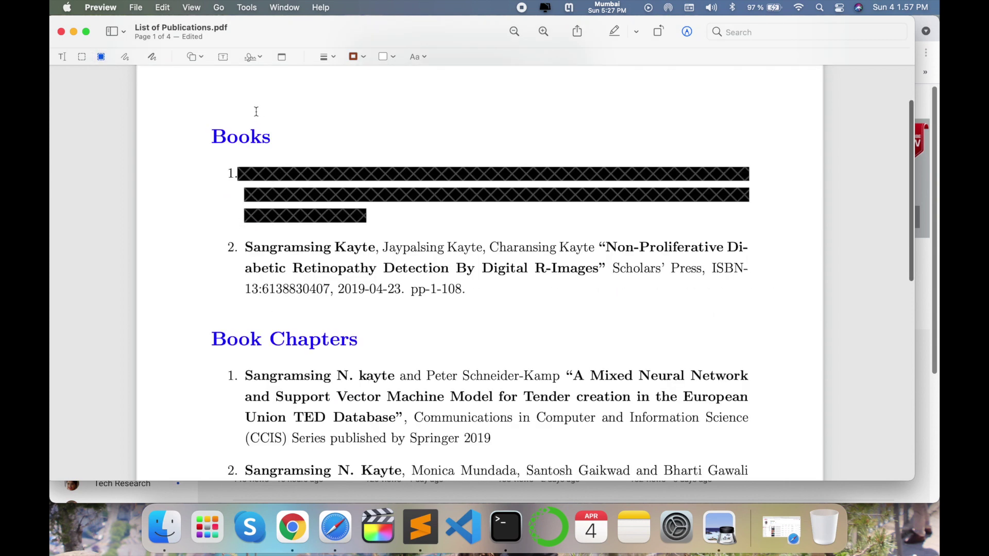
left_click_drag(375, 249, 245, 250)
scroll(247, 253, "down", 3)
scroll(247, 252, "up", 3)
left_click_drag(421, 357, 561, 359)
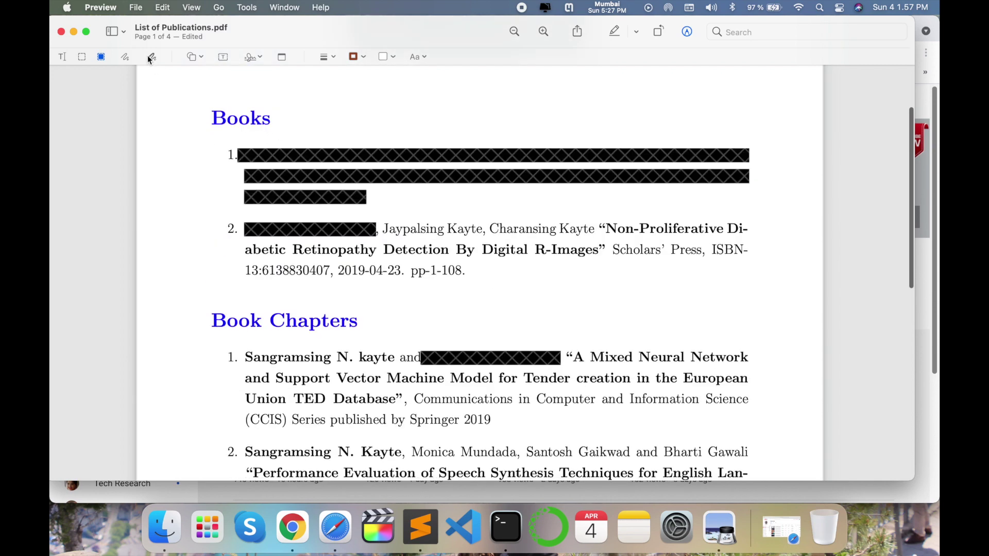
- Underline 'Digital R-Images' and 'Communications on Applied Electronics' in red
left_click(126, 57)
mouse_move(520, 320)
left_mouse_down()
mouse_move(514, 296)
mouse_move(610, 312)
mouse_move(664, 257)
mouse_move(657, 308)
left_mouse_up()
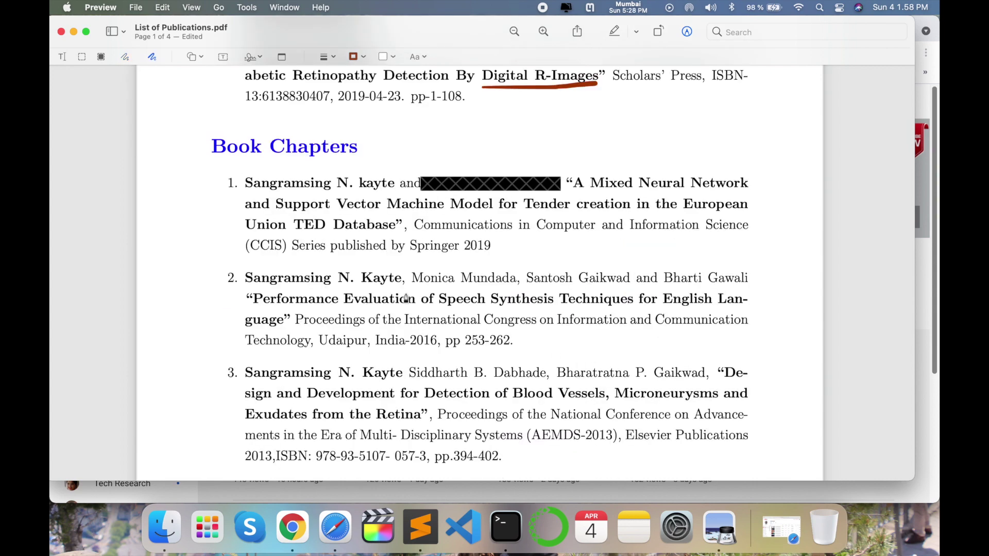
scroll(406, 299, "down", 10)
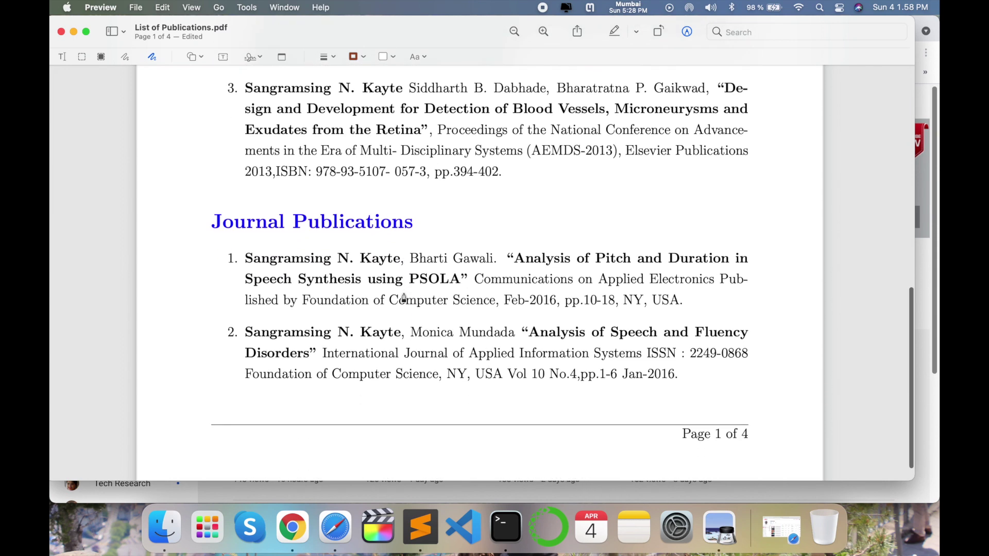
mouse_move(482, 292)
left_mouse_down()
mouse_move(701, 294)
mouse_move(751, 283)
left_mouse_up()
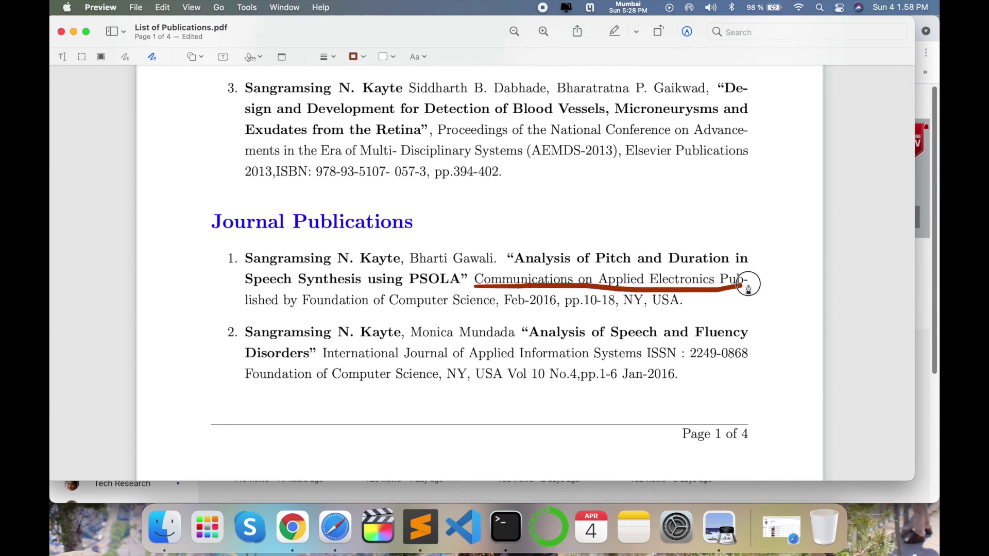
left_click_drag(250, 319, 496, 317)
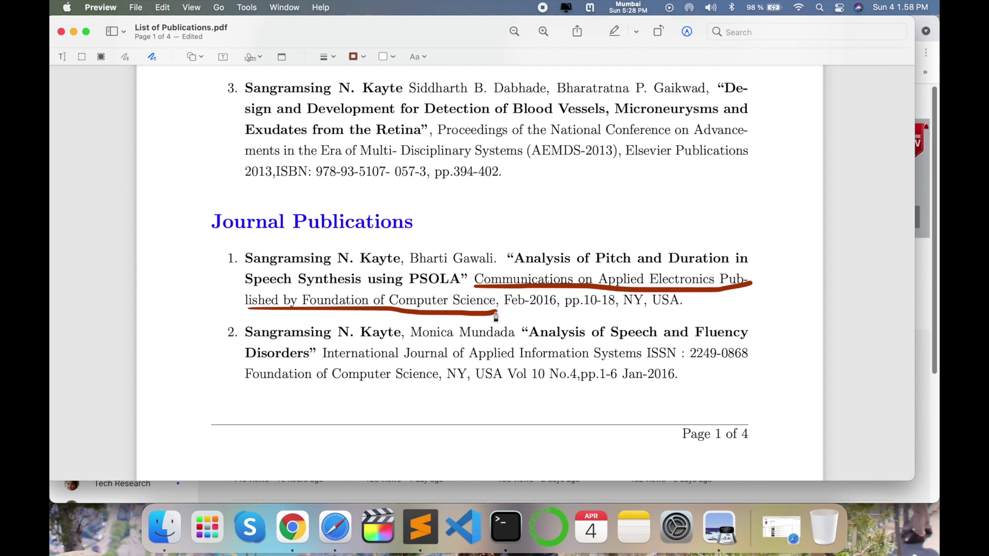
left_click(194, 57)
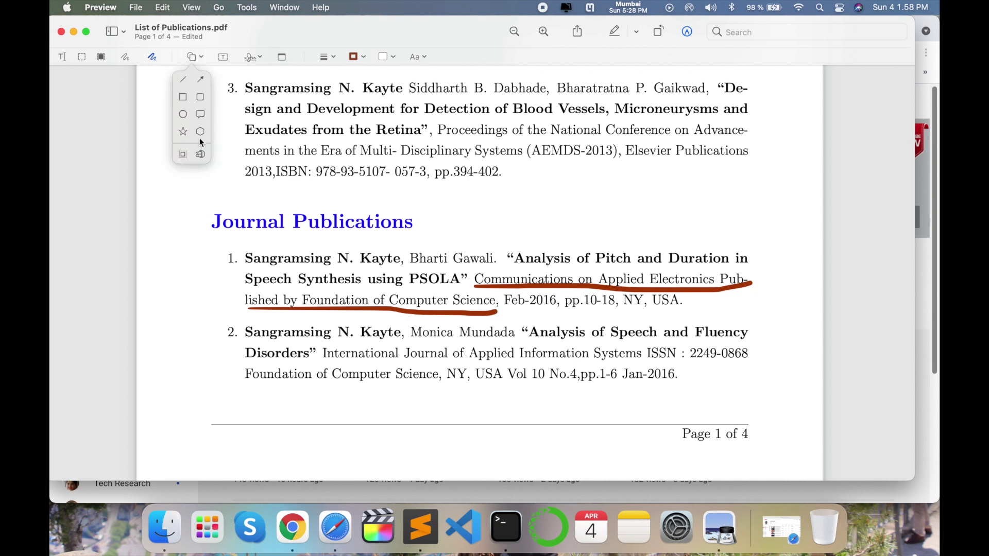
- Add a red right-pointing arrow just above the Journal Publications heading
left_click(200, 79)
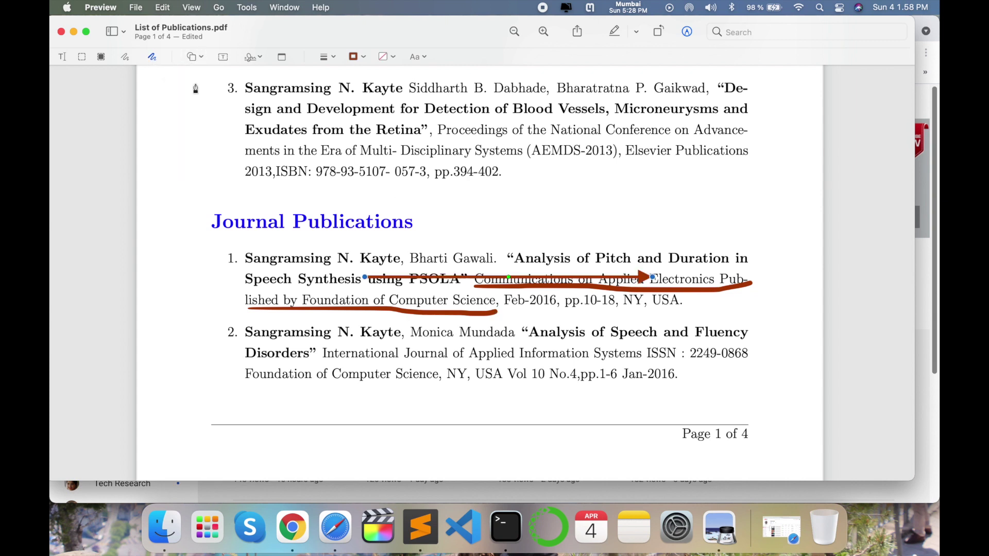
left_click_drag(489, 272, 321, 192)
left_click_drag(493, 195, 441, 195)
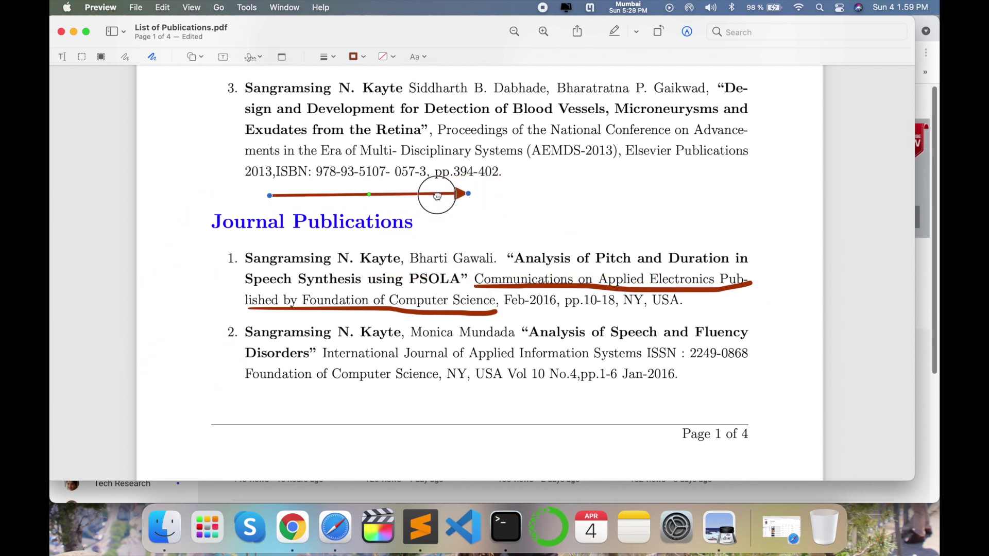
left_click(195, 57)
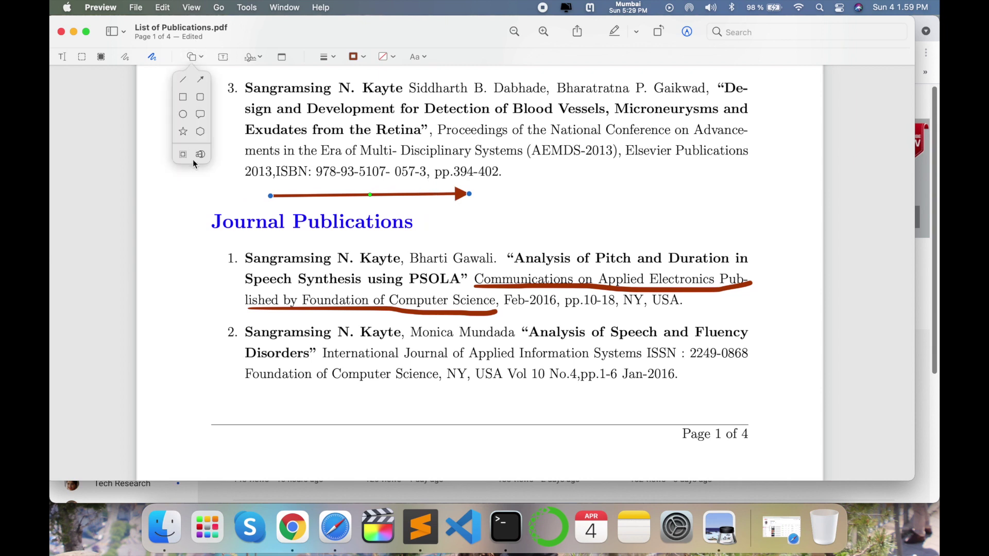
- Add a text box and a new trackpad-drawn signature beside Journal Publications
left_click(223, 56)
left_click(252, 57)
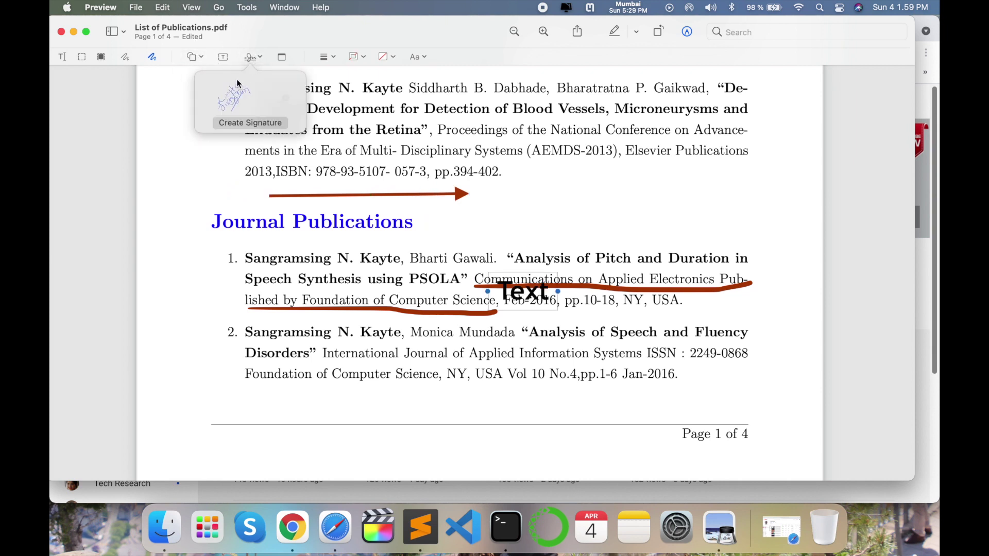
left_click(249, 125)
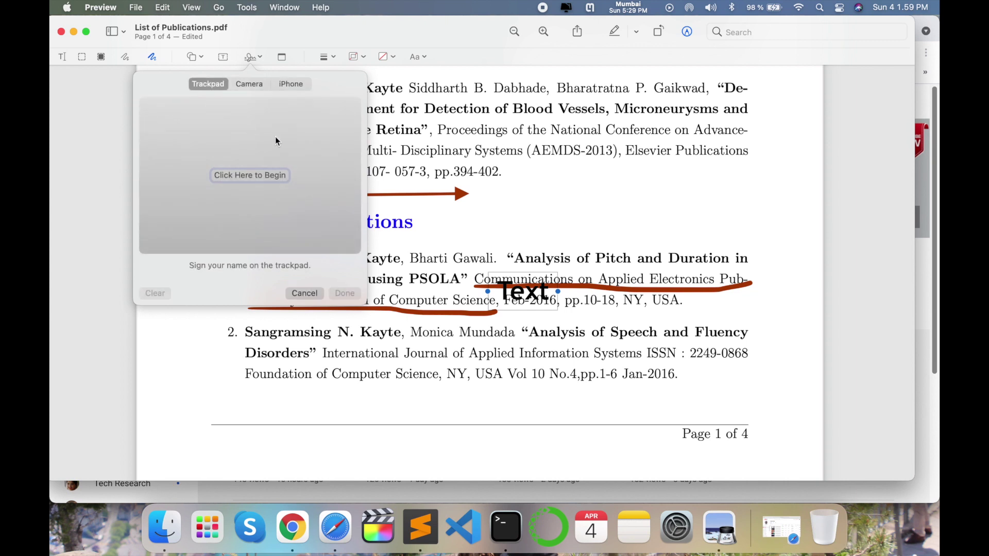
left_click(227, 179)
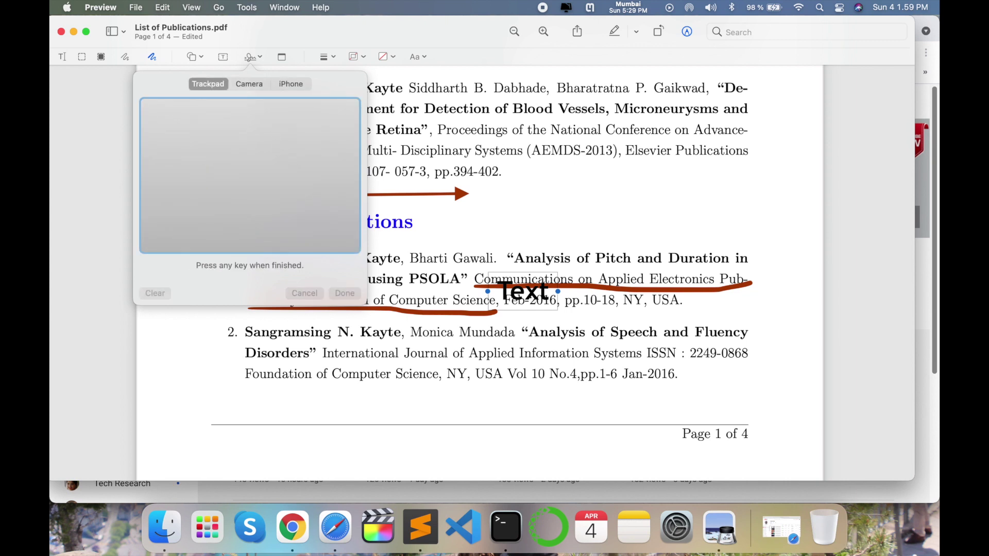
left_click_drag(224, 165, 296, 145)
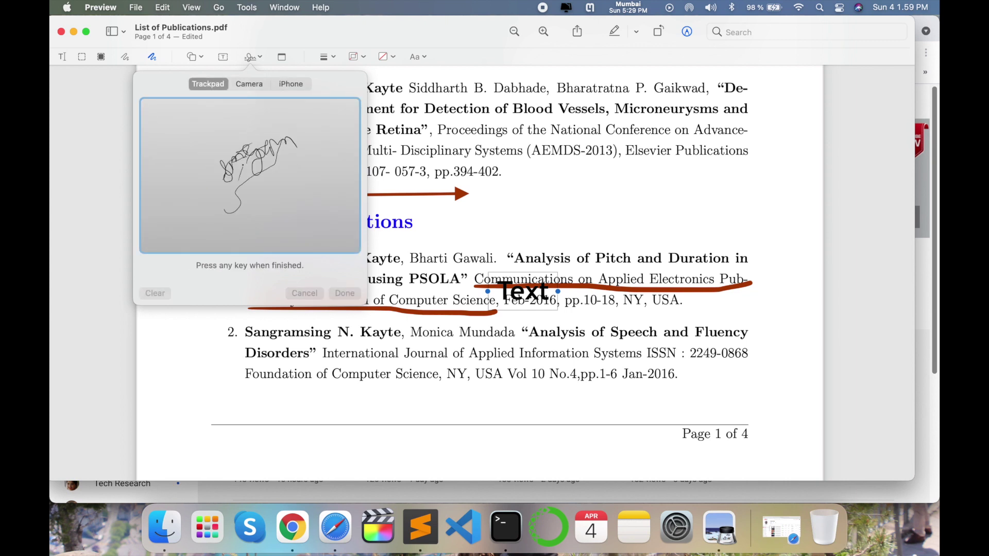
type("xvncxv")
mouse_move(555, 204)
left_mouse_down()
mouse_move(723, 167)
mouse_move(708, 217)
mouse_move(562, 217)
mouse_move(706, 214)
left_mouse_up()
scroll(600, 221, "up", 10)
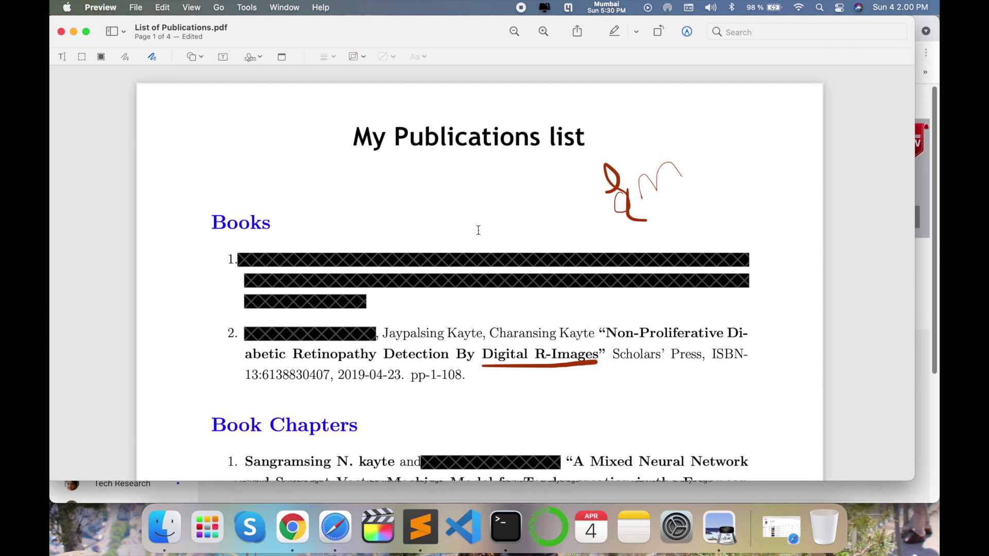
- Place a yellow sticky note reading 'Add hear all infromation' over the first Books entry
left_click(282, 56)
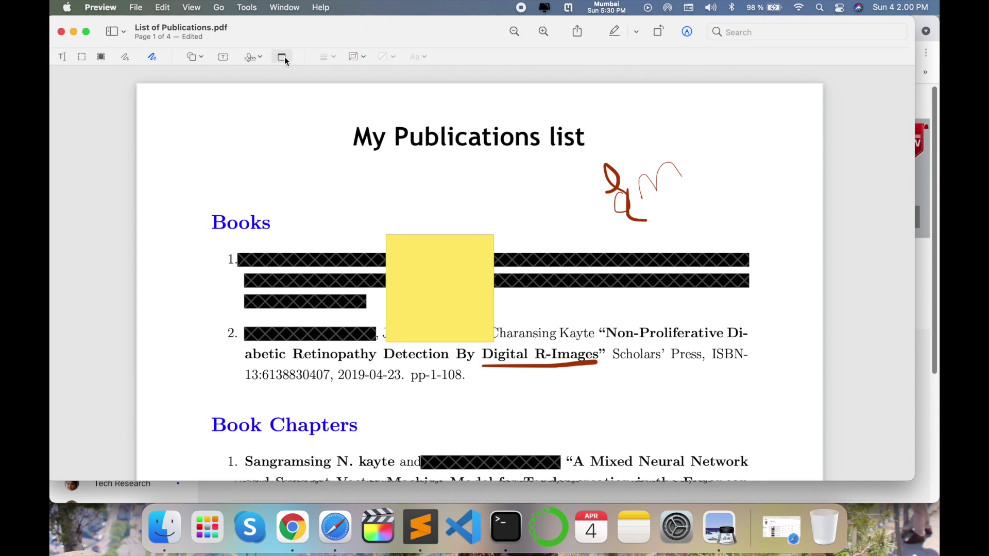
left_click(373, 213)
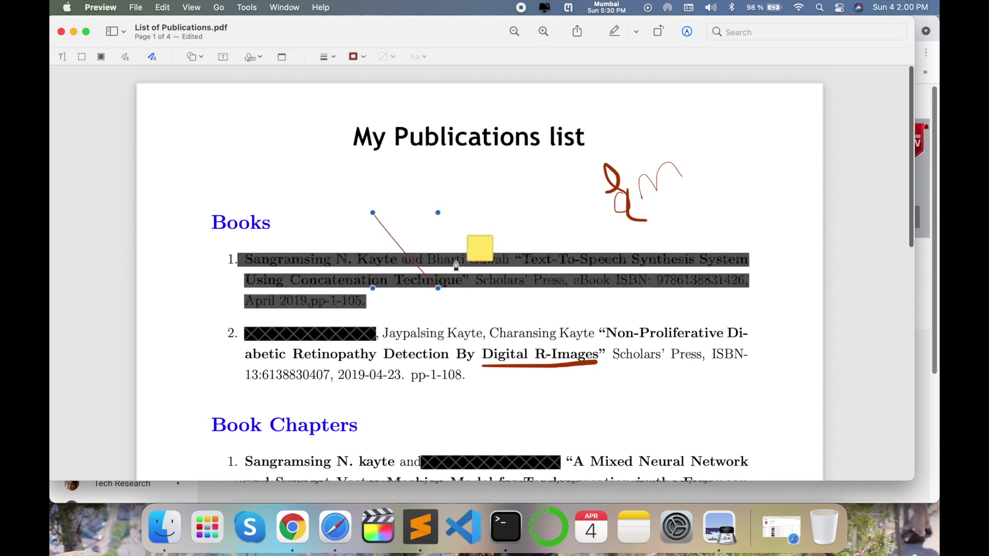
left_click(478, 248)
left_click_drag(479, 251, 542, 390)
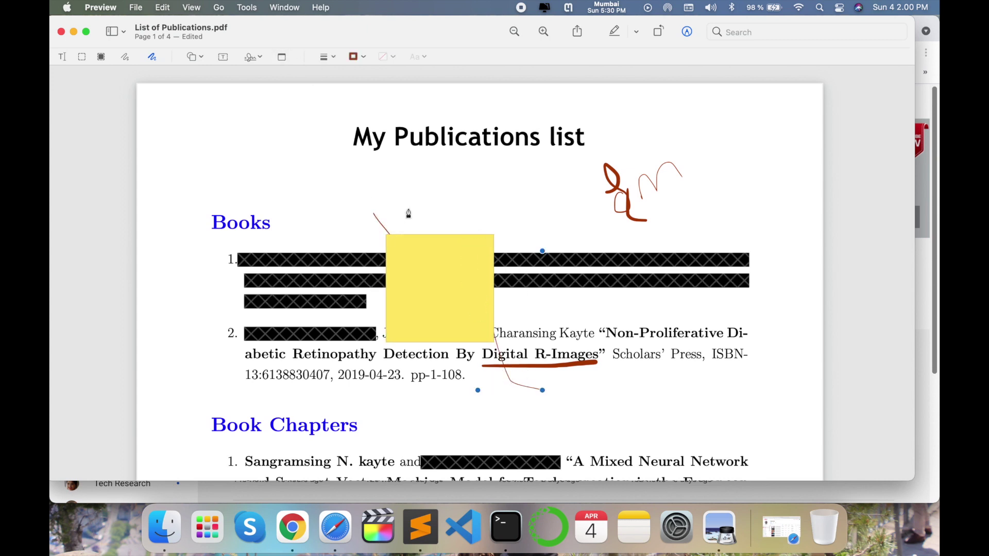
left_click(282, 57)
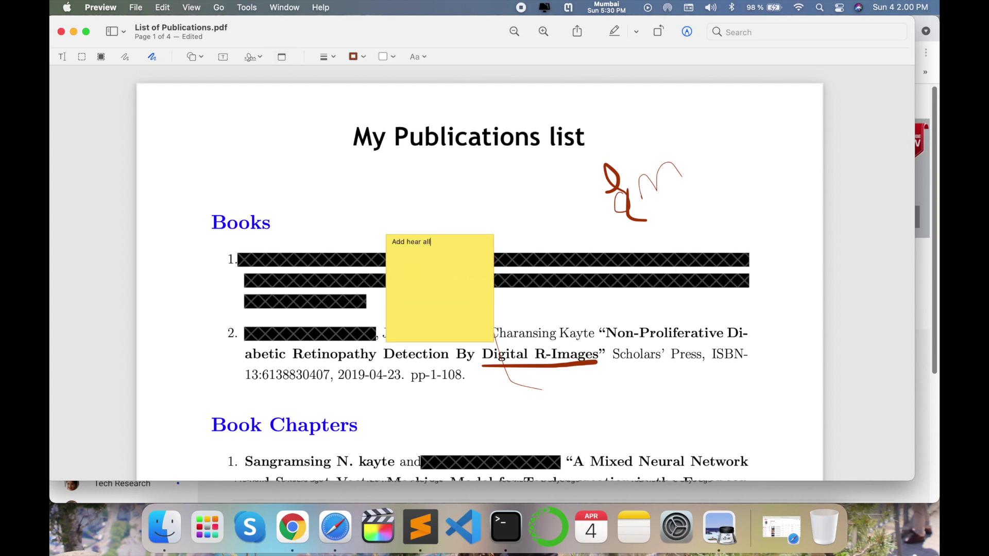
type("infromation")
scroll(521, 186, "down", 10)
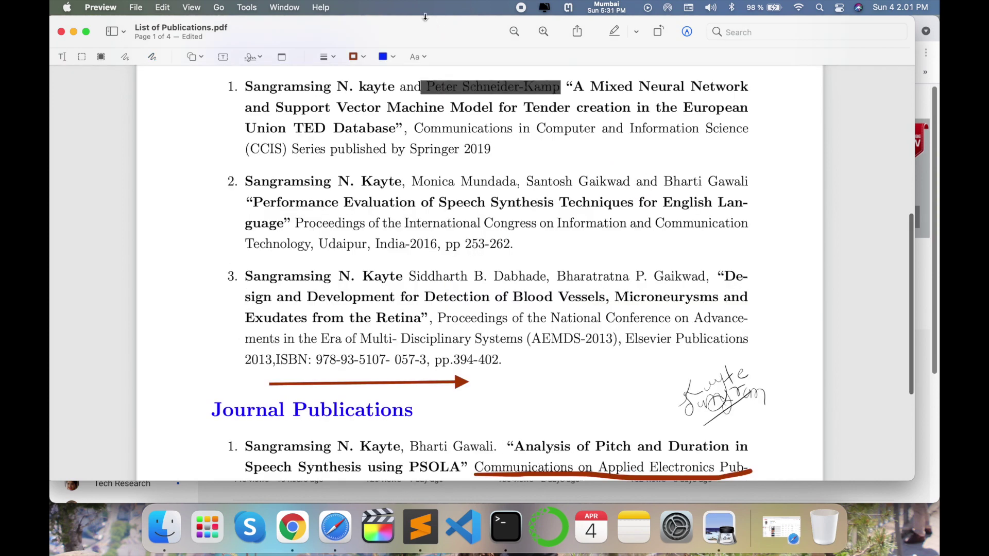
- Add a Trebuchet MS 18 pt bold text box by the second chapter, then close the PDF
left_click(418, 57)
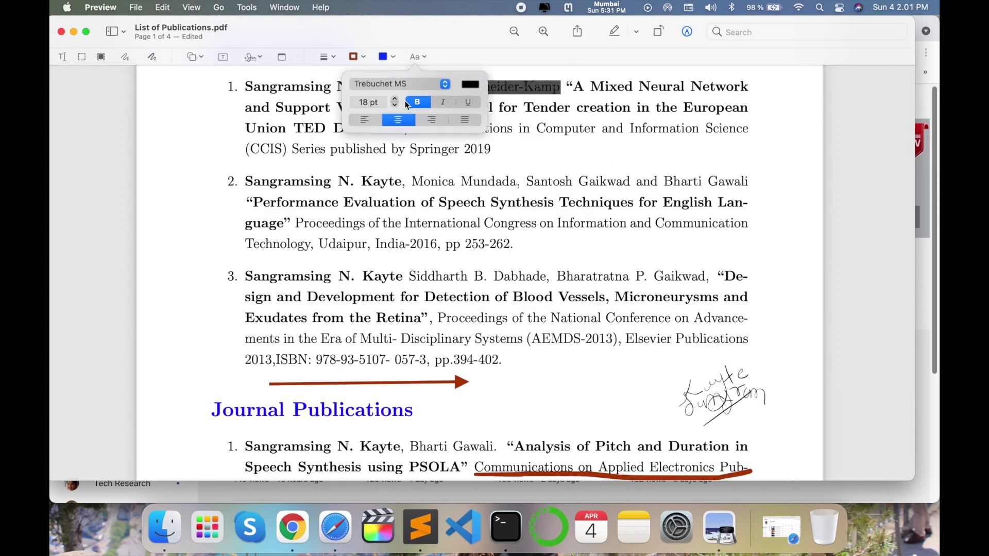
key("ctrl+super+t")
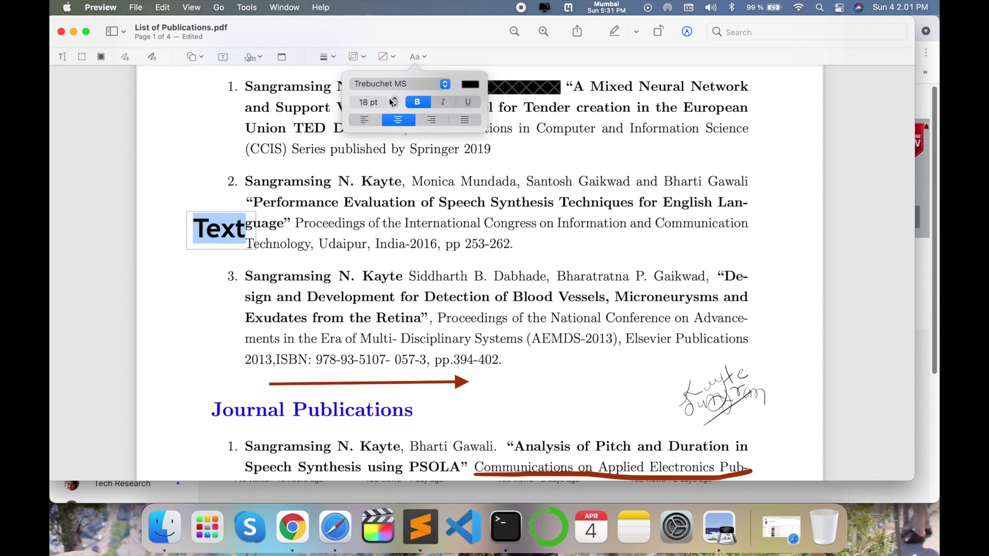
left_click(387, 188)
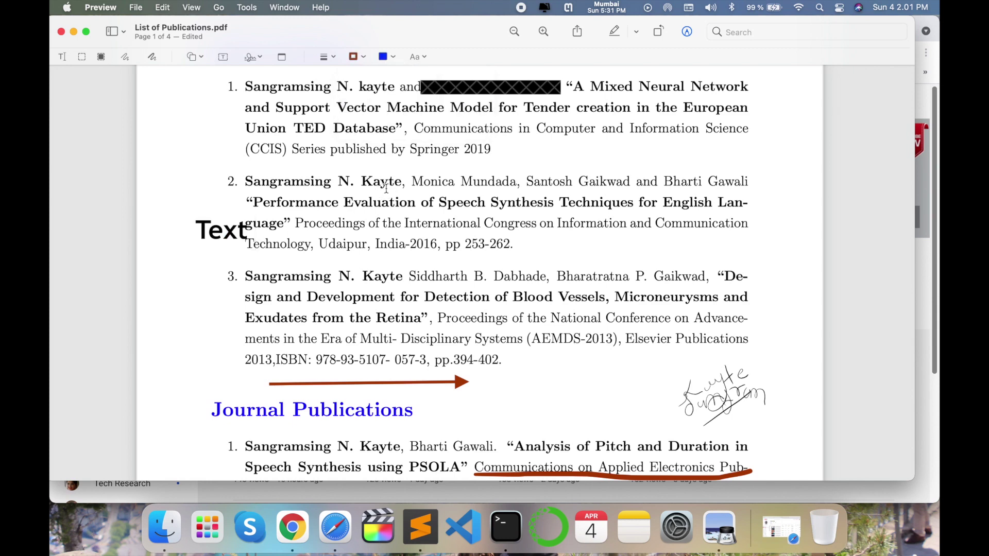
left_click(60, 31)
- Reopen List of Publications.pdf from Finder and zoom in to check the saved annotations
left_click(155, 530)
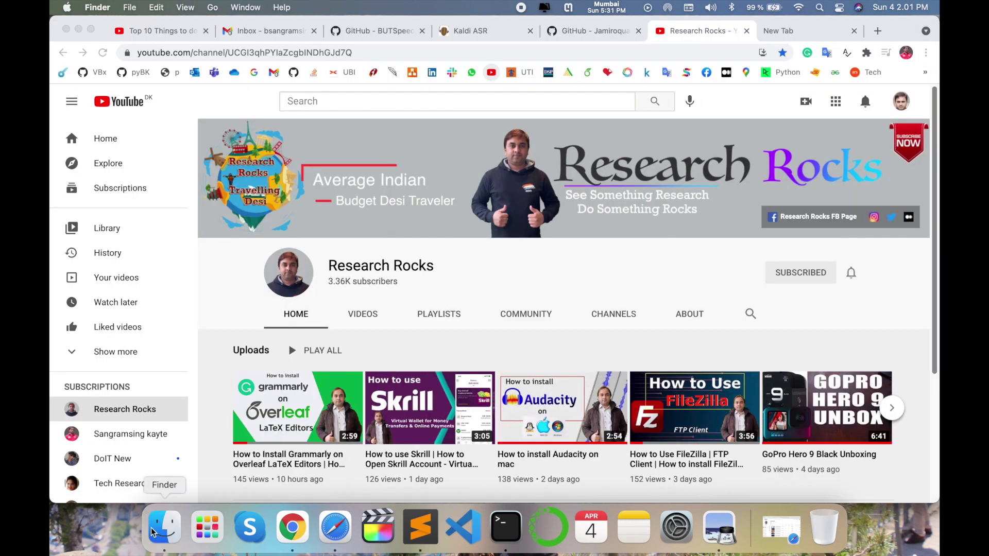
double_click(389, 78)
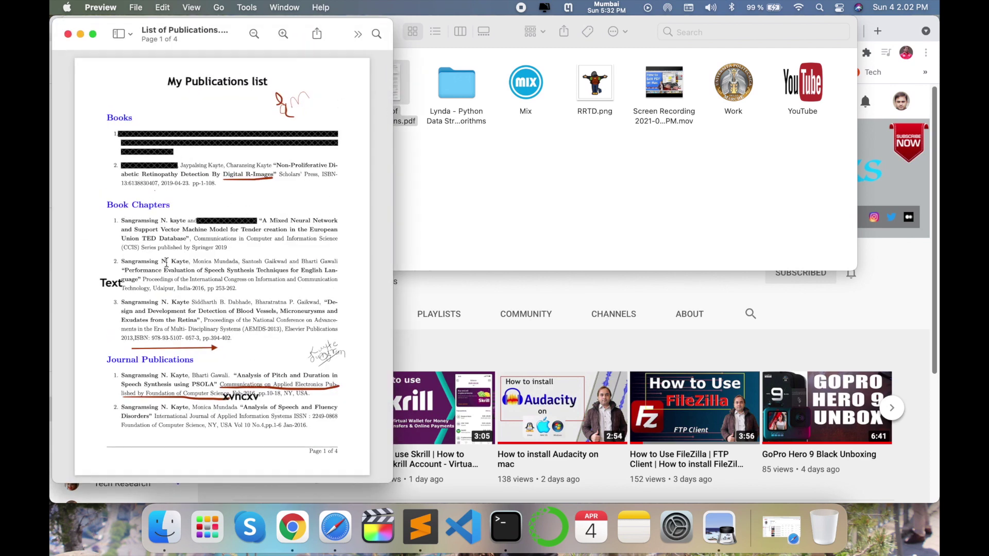
left_click_drag(392, 484, 849, 487)
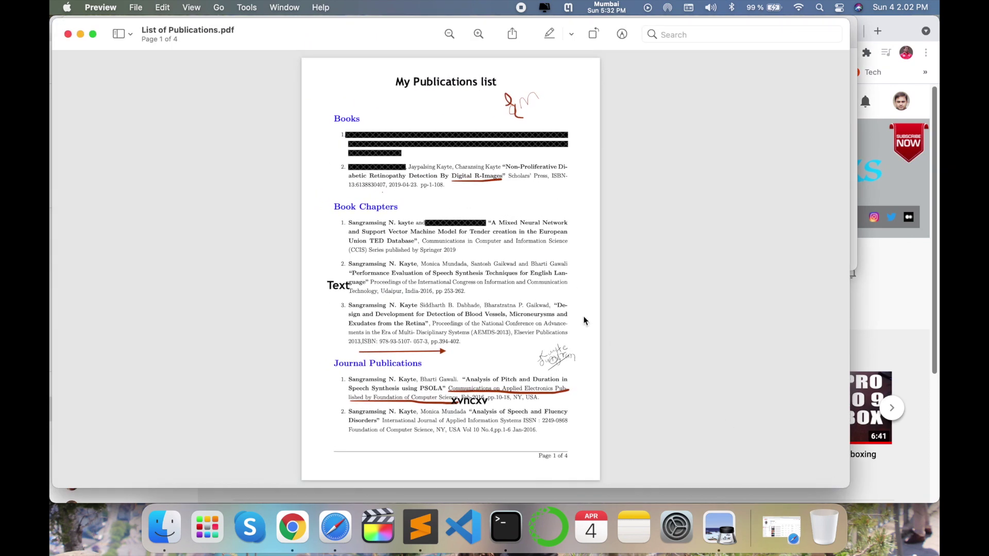
scroll(583, 320, "down", 2)
key("super+plus")
scroll(583, 320, "up", 5)
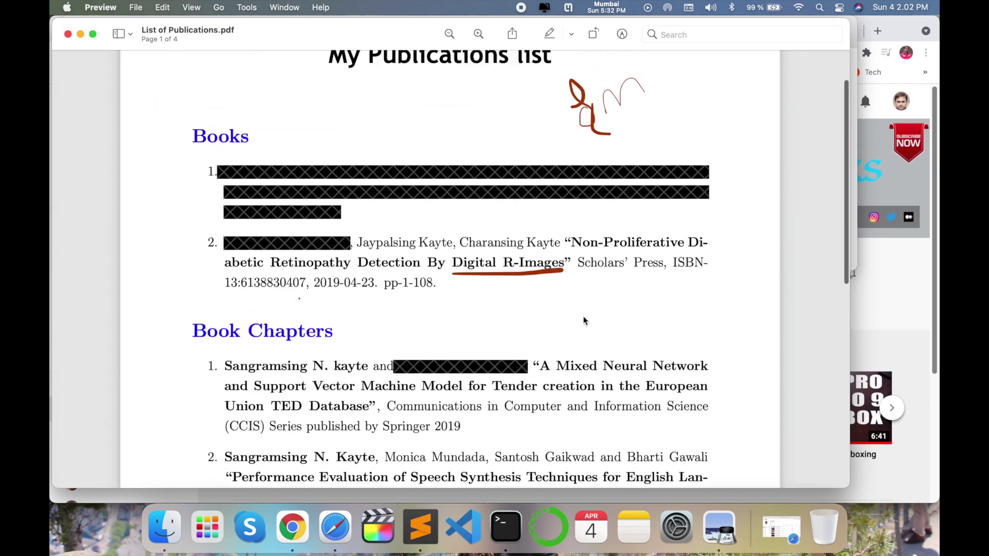